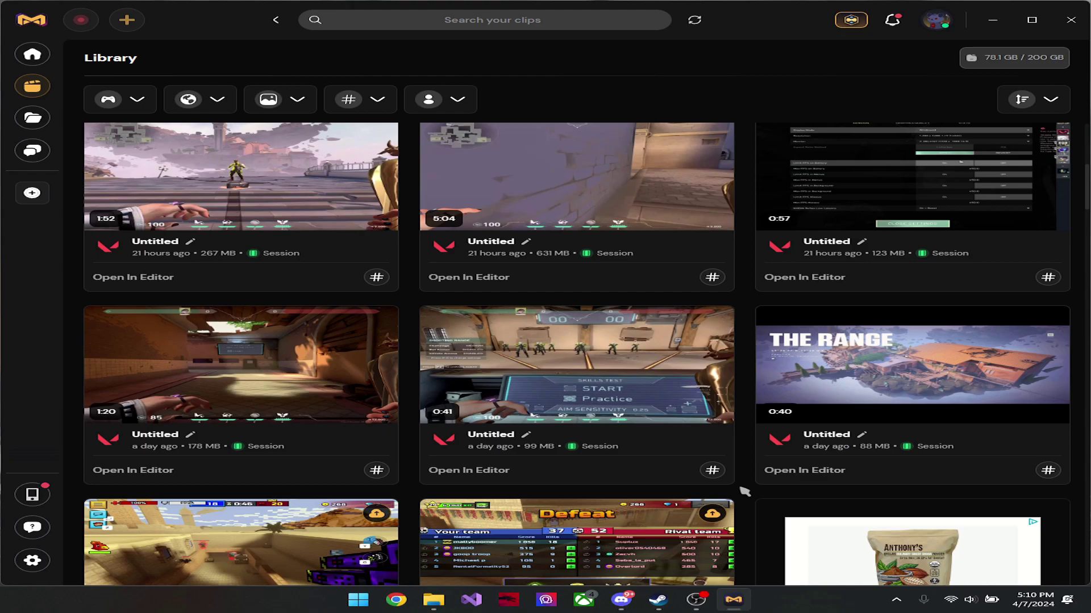
scroll(742, 491, "up", 2)
scroll(681, 452, "up", 2)
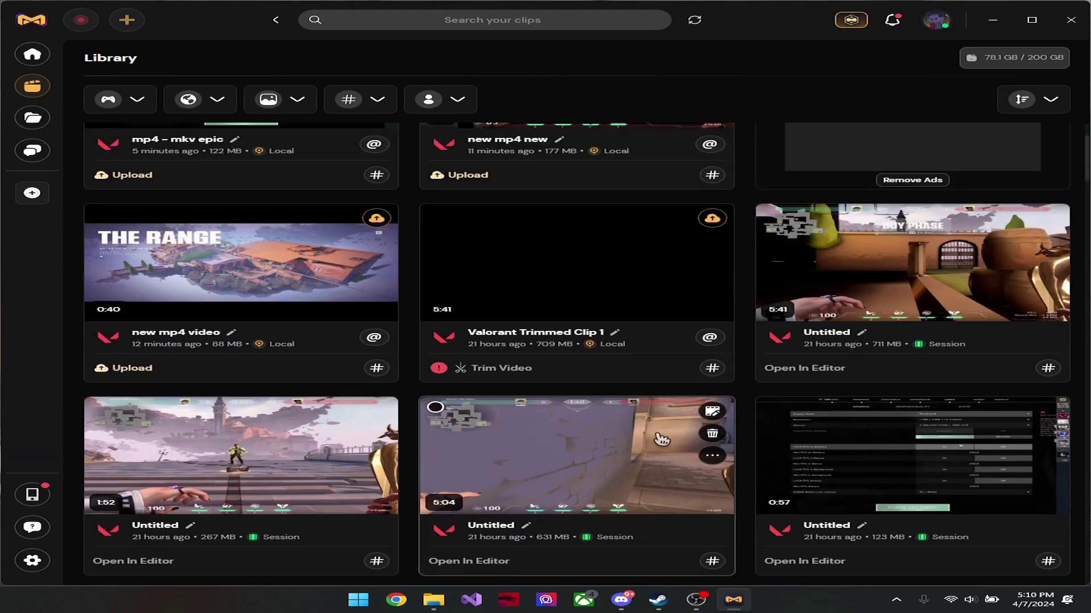
Reveal the 631 MB recording's file in its folder, then return to the Medal library.
left_click(714, 457)
left_click(759, 509)
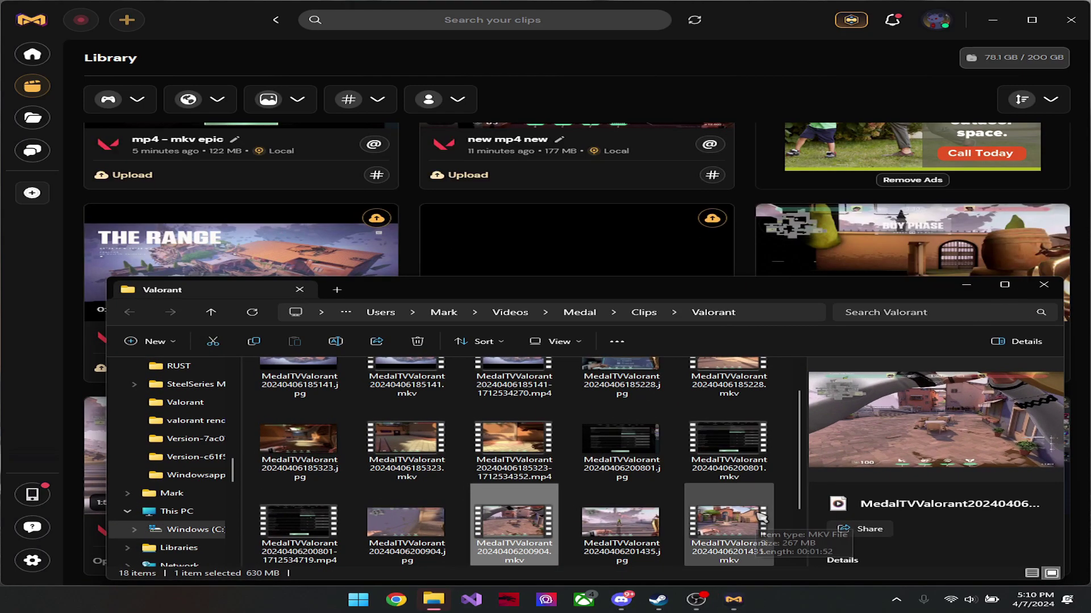
scroll(524, 546, "down", 1)
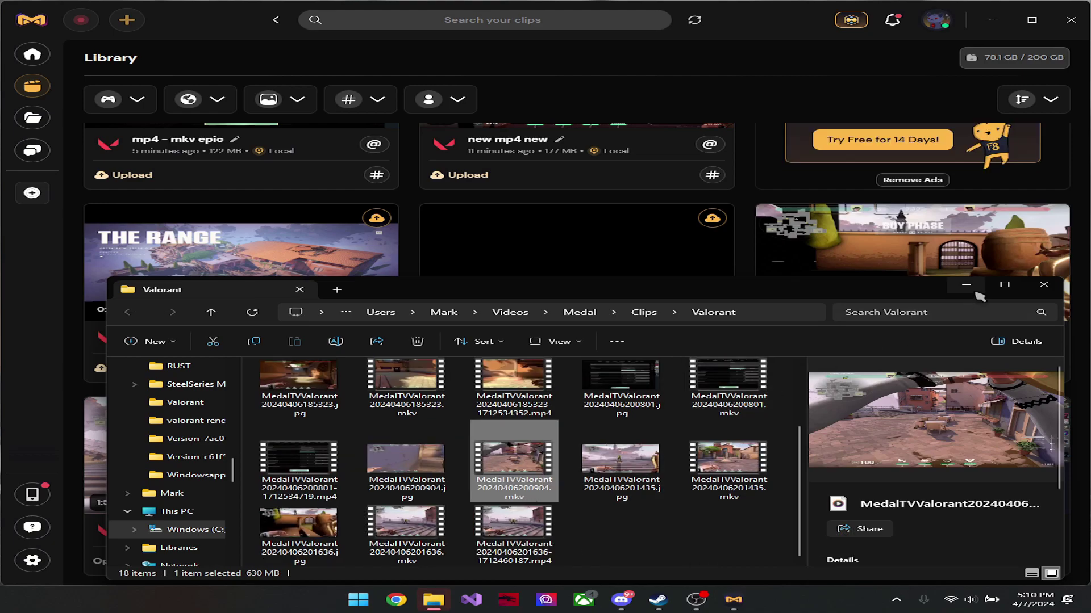
left_click(971, 290)
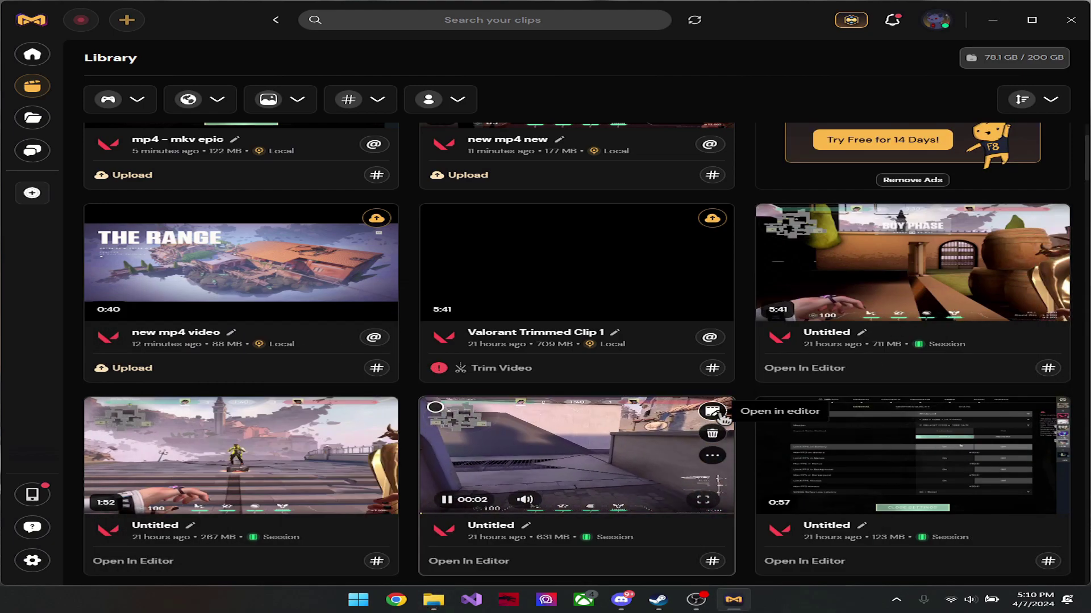
Open the 631 MB recording in the editor with the trim range spanning the full video.
left_click(720, 415)
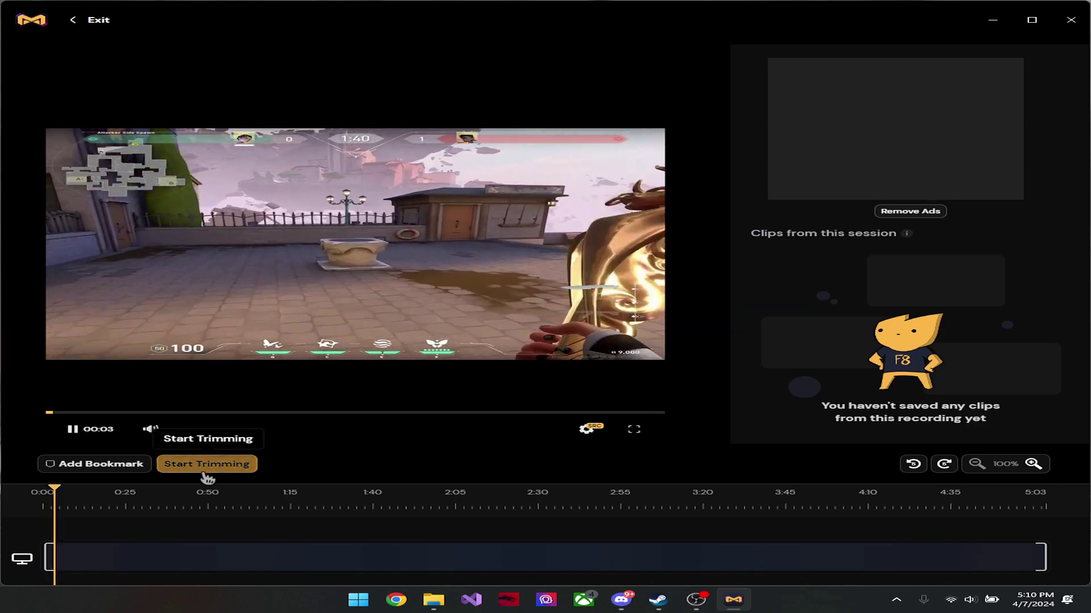
left_click(206, 471)
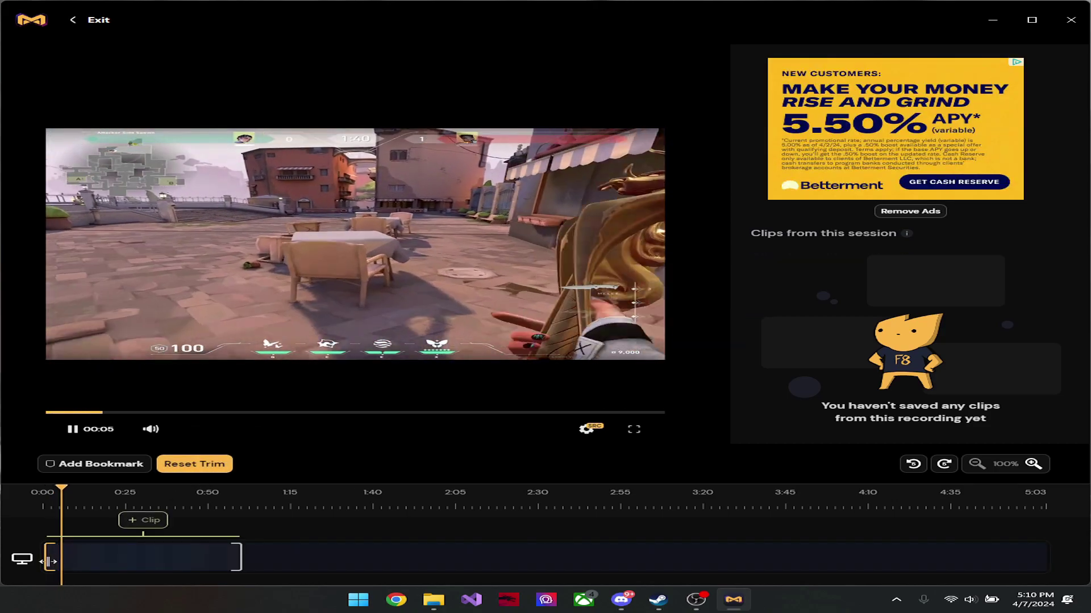
left_click(50, 561)
left_click_drag(242, 558, 1042, 557)
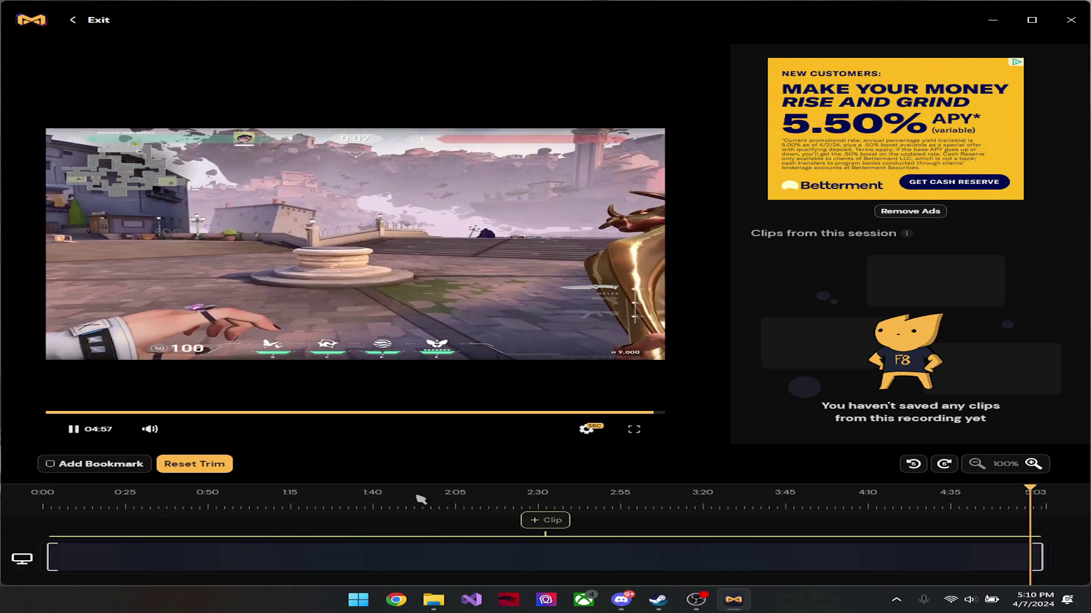
Save the full-length trim as a new clip named 'clip 2' and exit the editor.
left_click(554, 520)
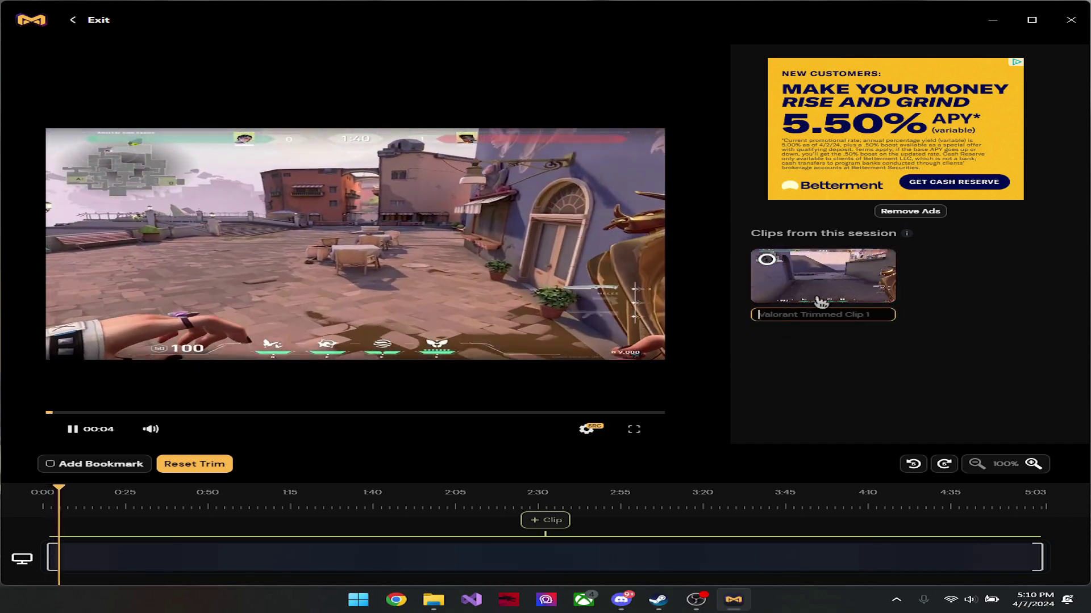
type("clip 2")
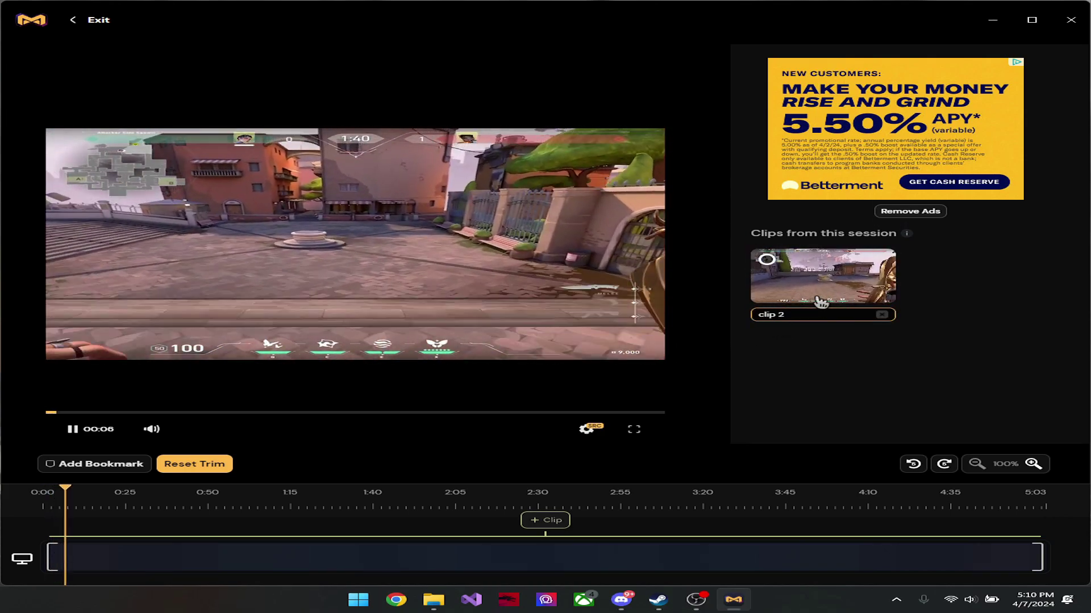
key("Return")
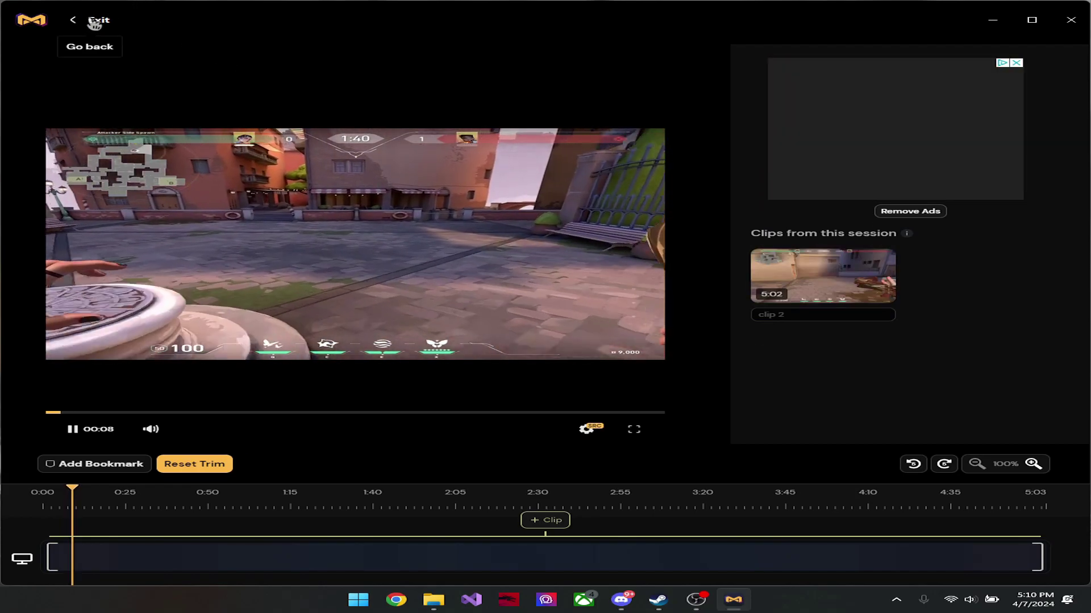
left_click(94, 23)
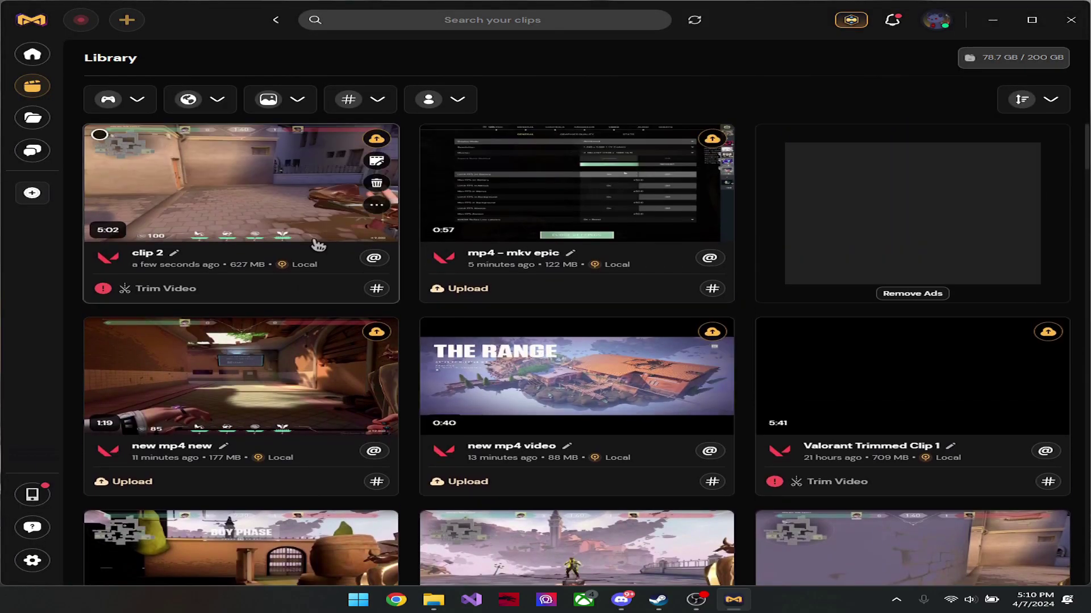
Show clip 2's MP4 file in the Valorant clips folder in a maximized Explorer window.
left_click(376, 206)
left_click(459, 291)
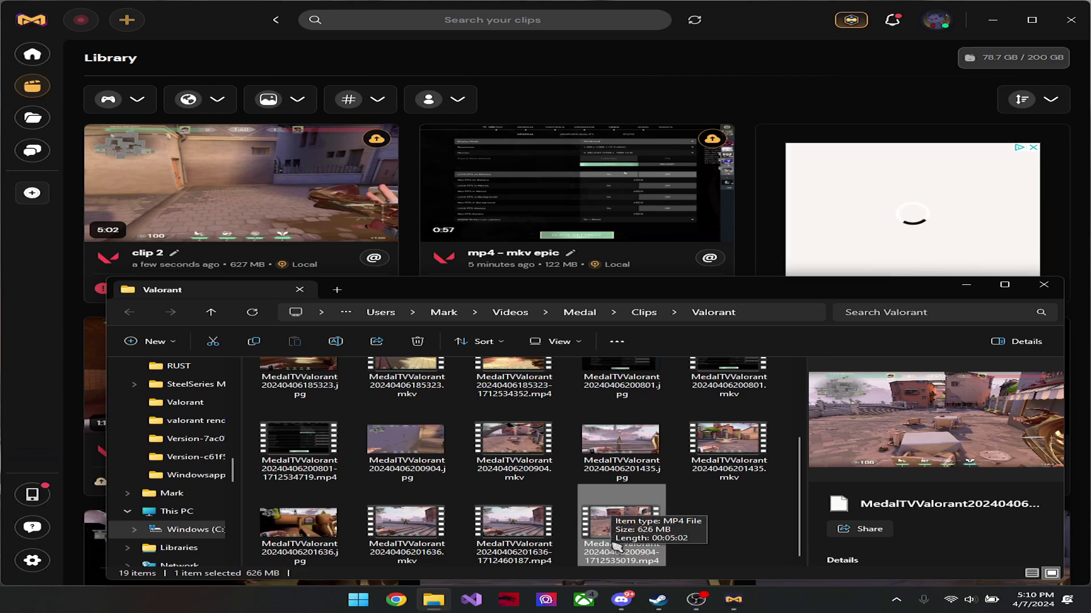
double_click(826, 290)
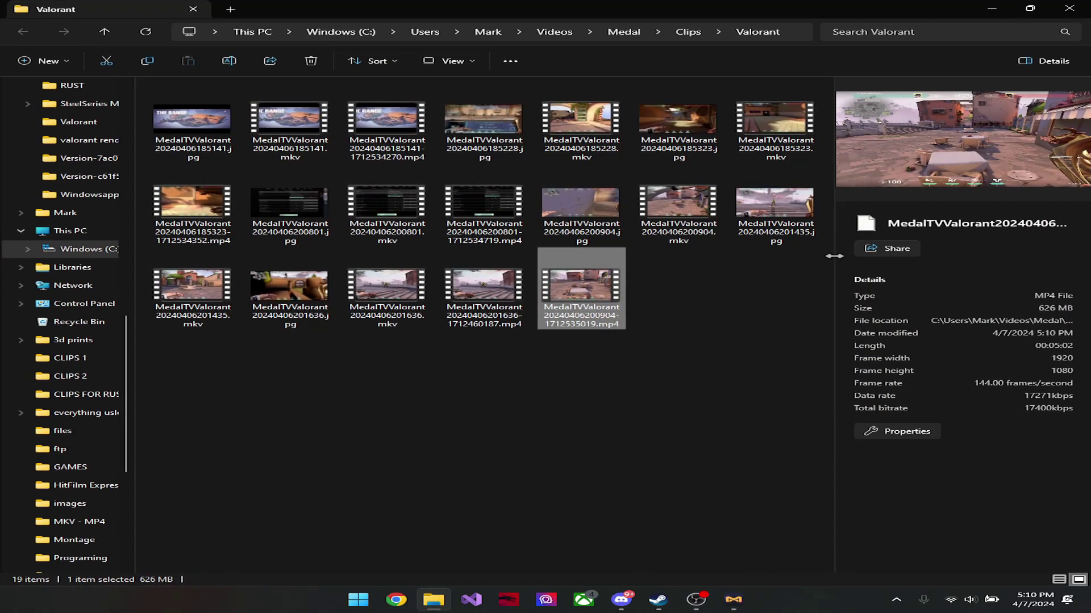